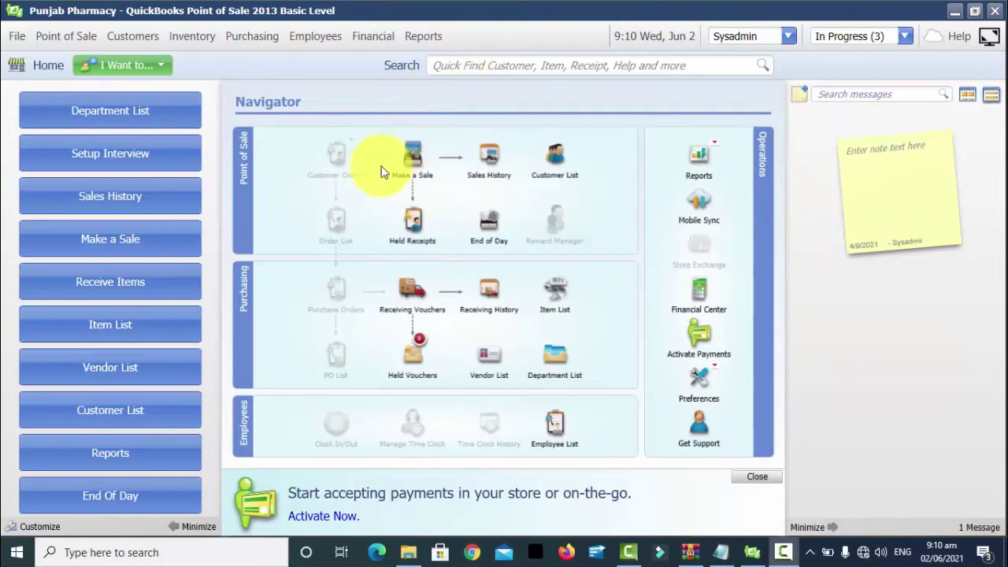
left_click(412, 153)
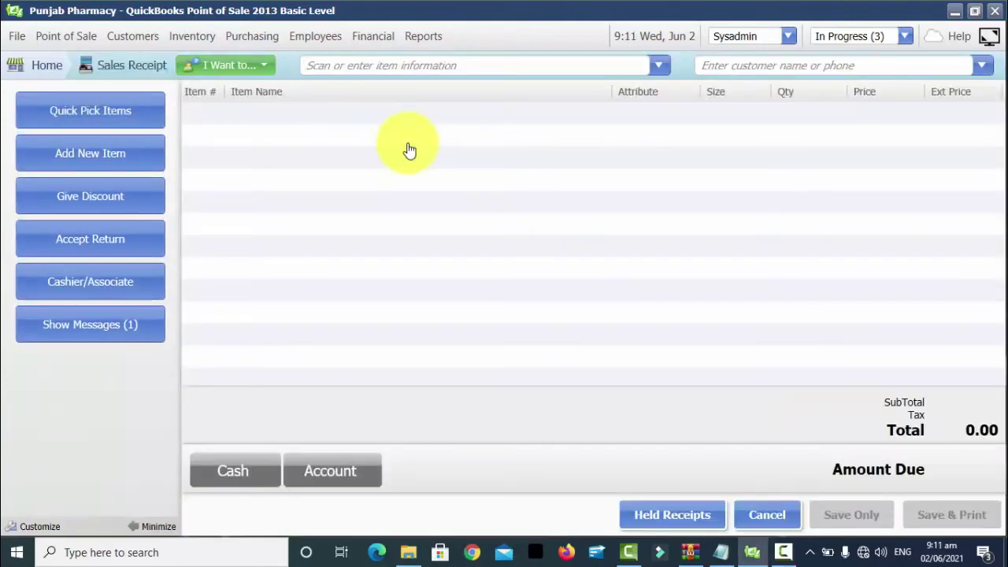
left_click(28, 69)
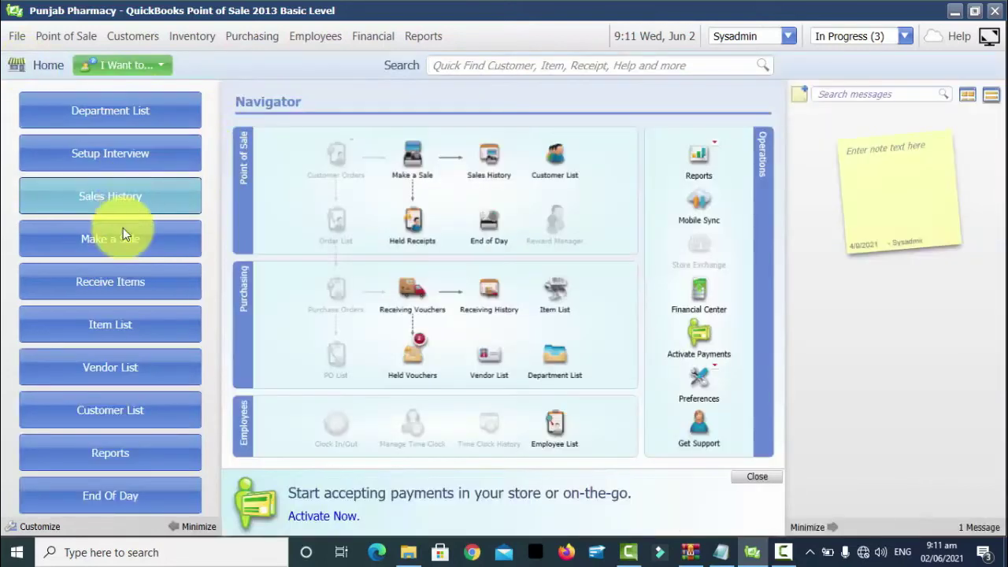
left_click(114, 243)
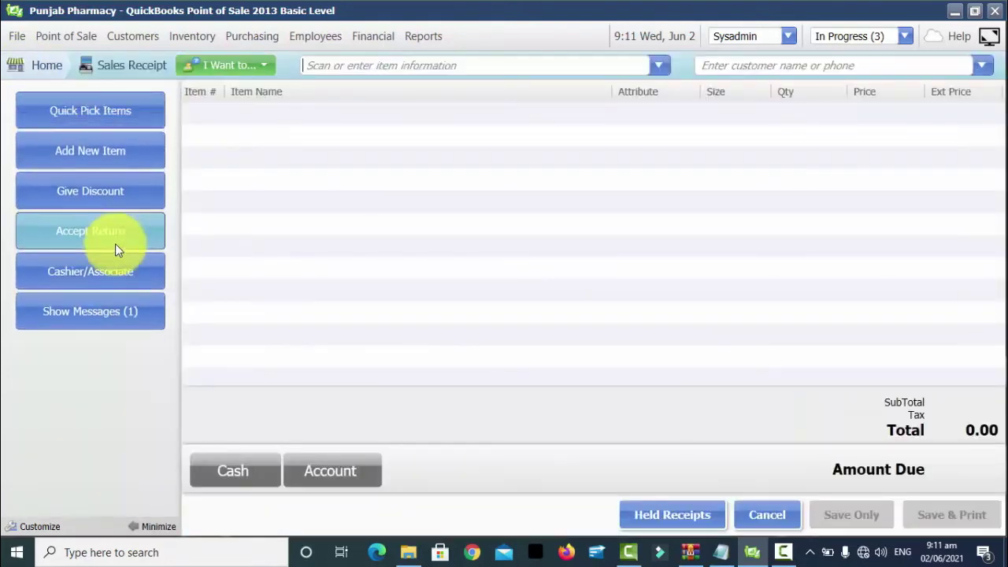
left_click(38, 70)
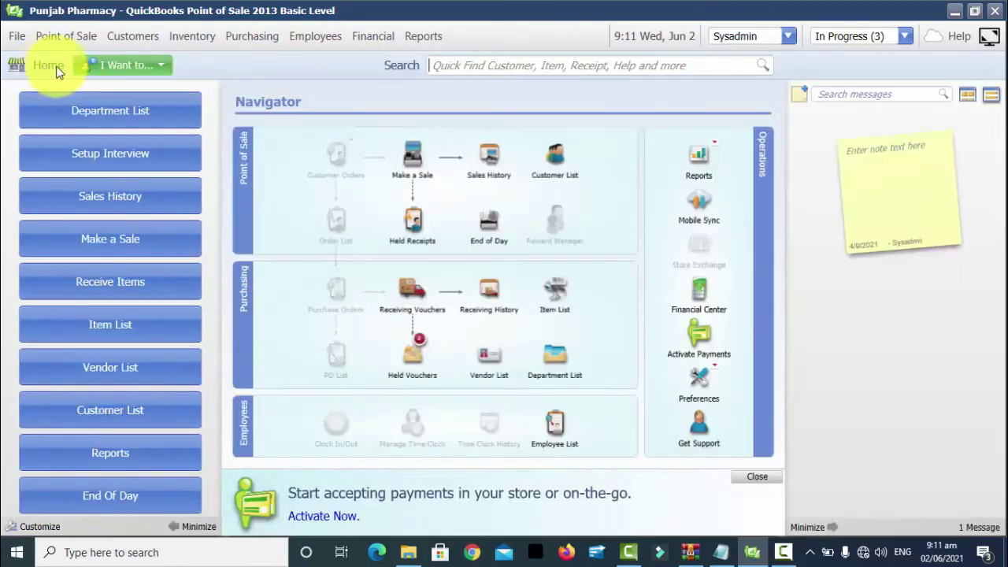
left_click(166, 67)
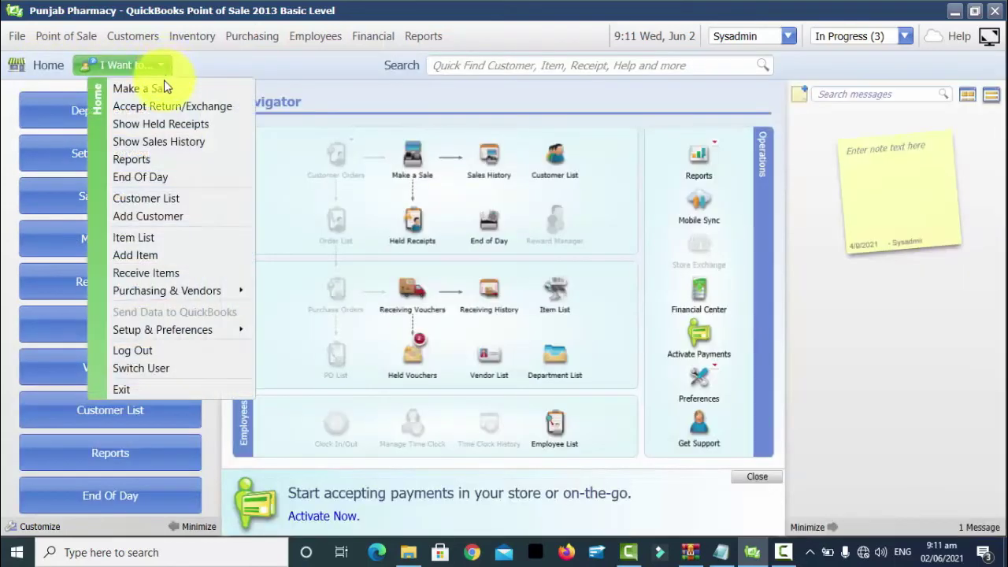
left_click(163, 92)
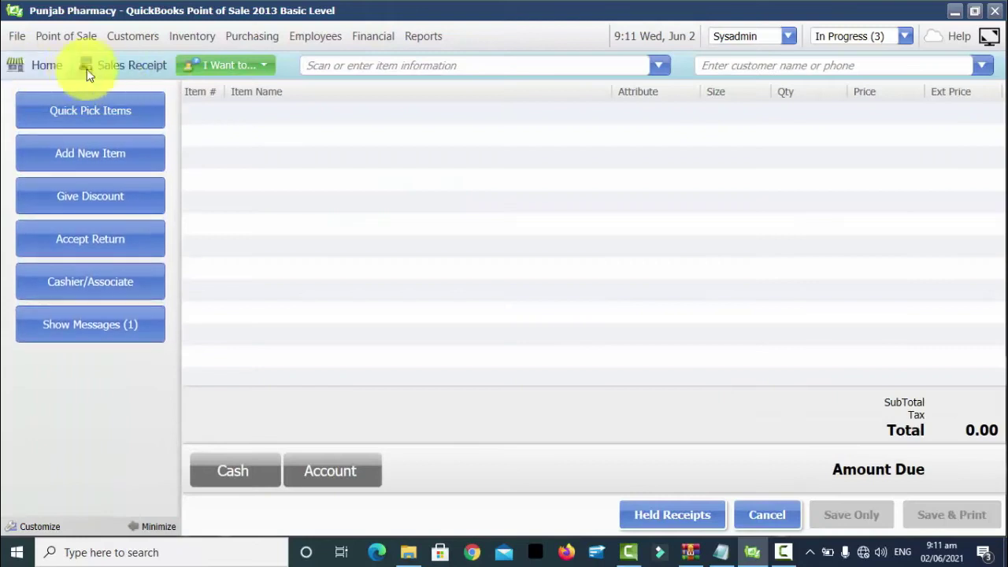
left_click(46, 68)
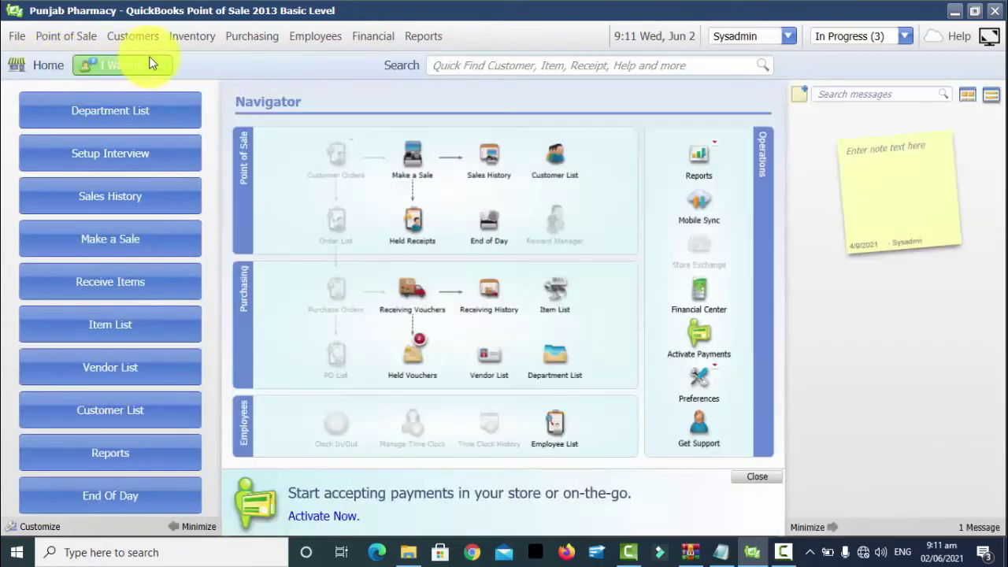
Start a new sales receipt and add one Panadol Serup 50ml to it.
left_click(74, 36)
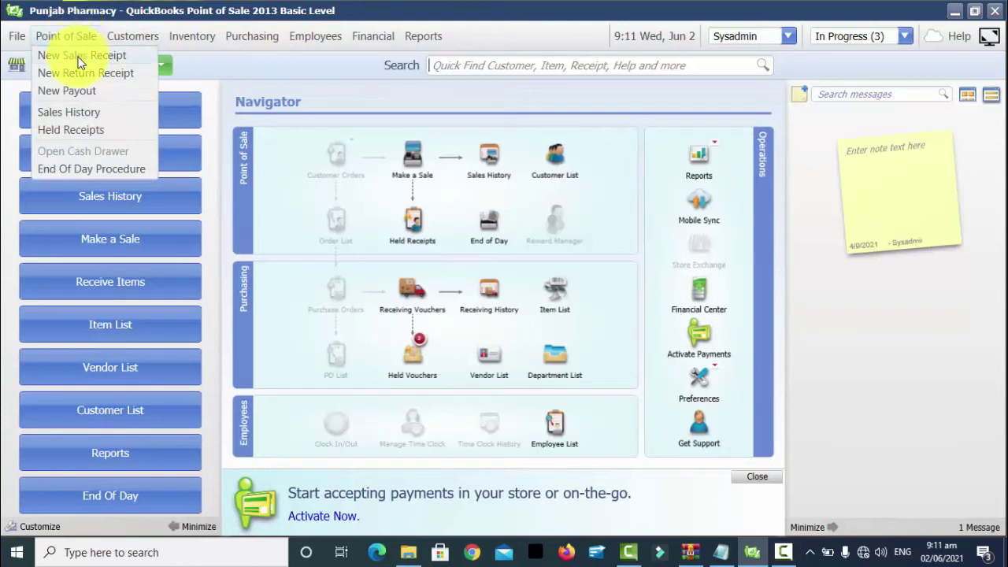
left_click(79, 58)
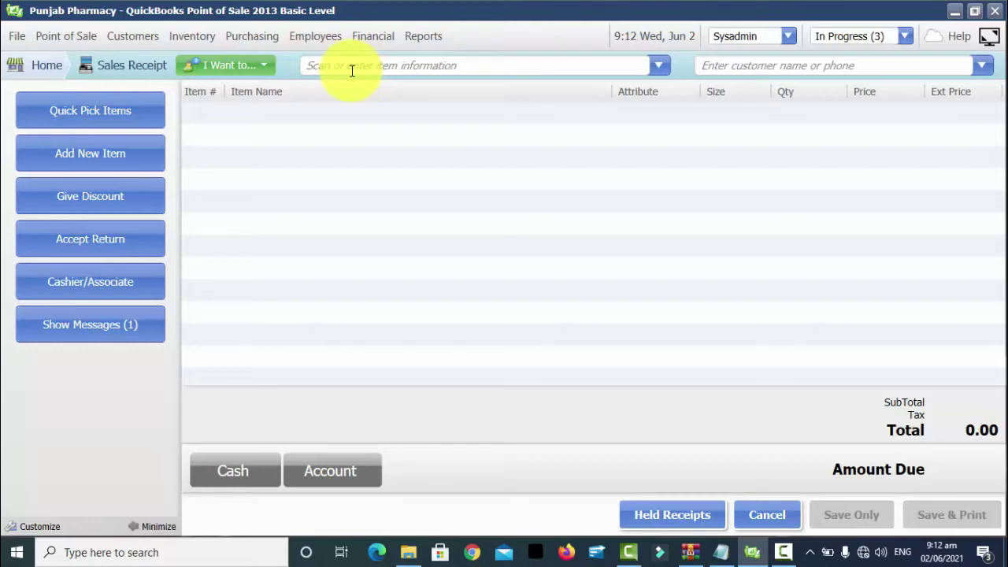
type("pana")
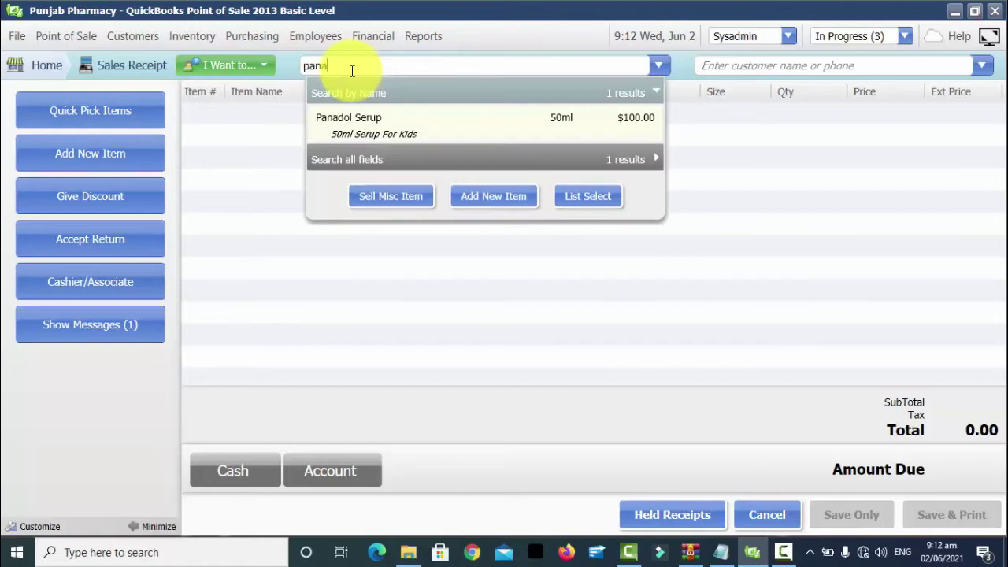
key("Down")
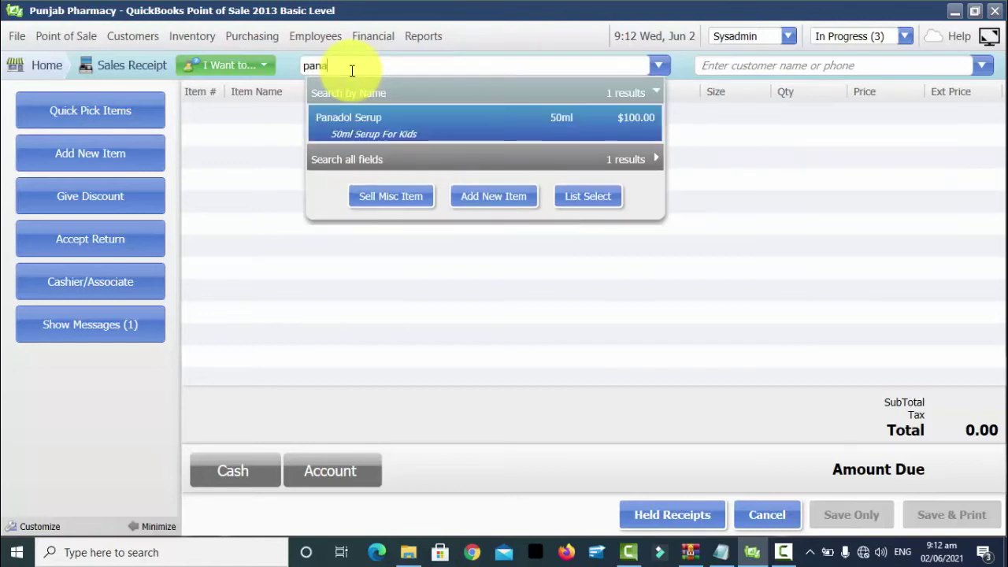
key("Tab")
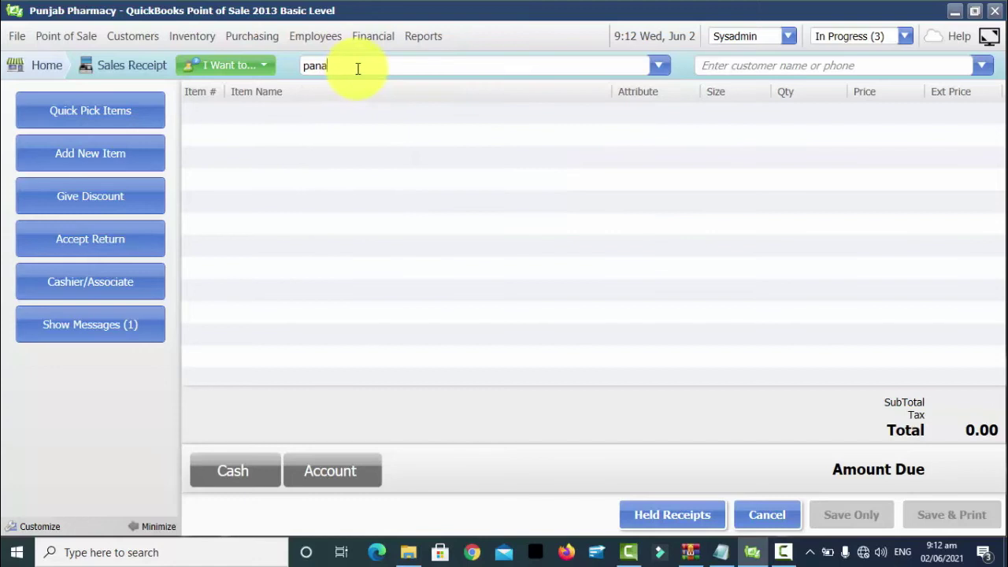
key("BackSpace")
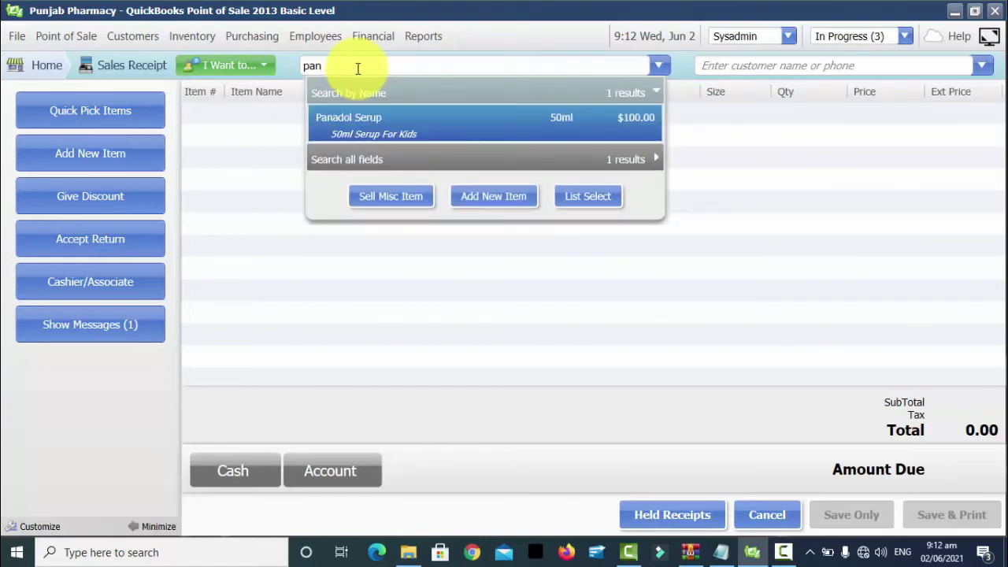
key("Return")
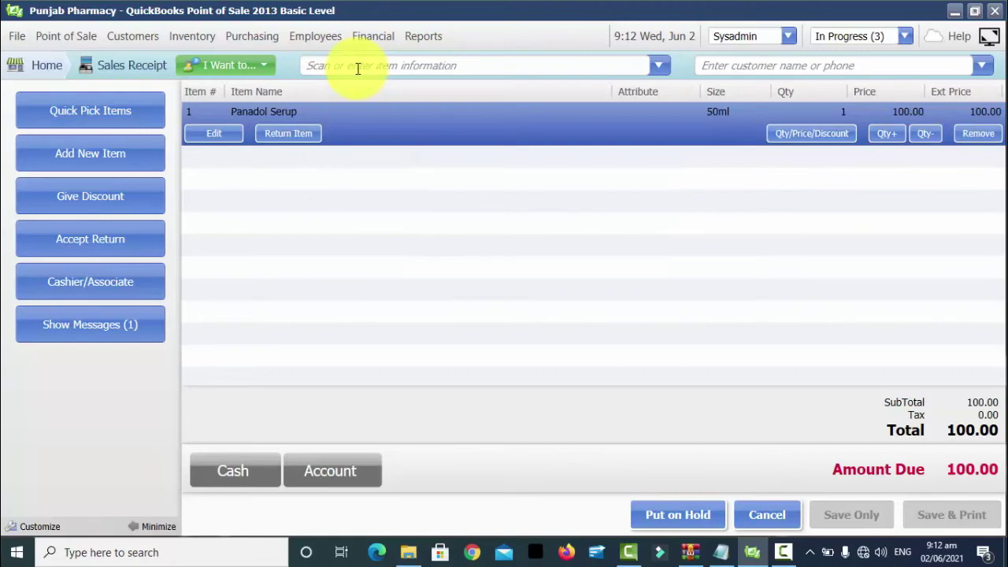
Find the customer by "retail" and assign the "Sale, Retail" customer to the receipt.
left_click(764, 63)
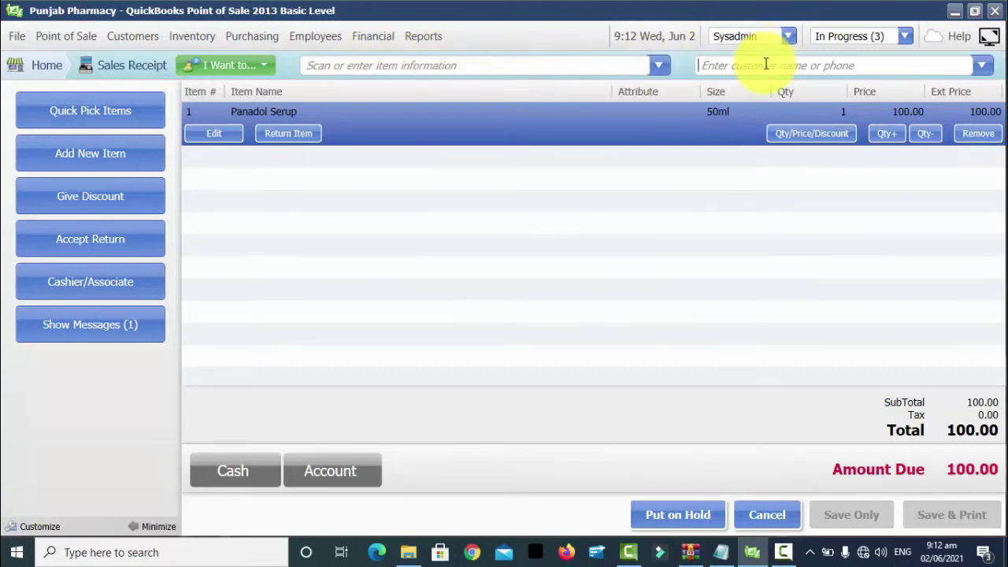
type("retail")
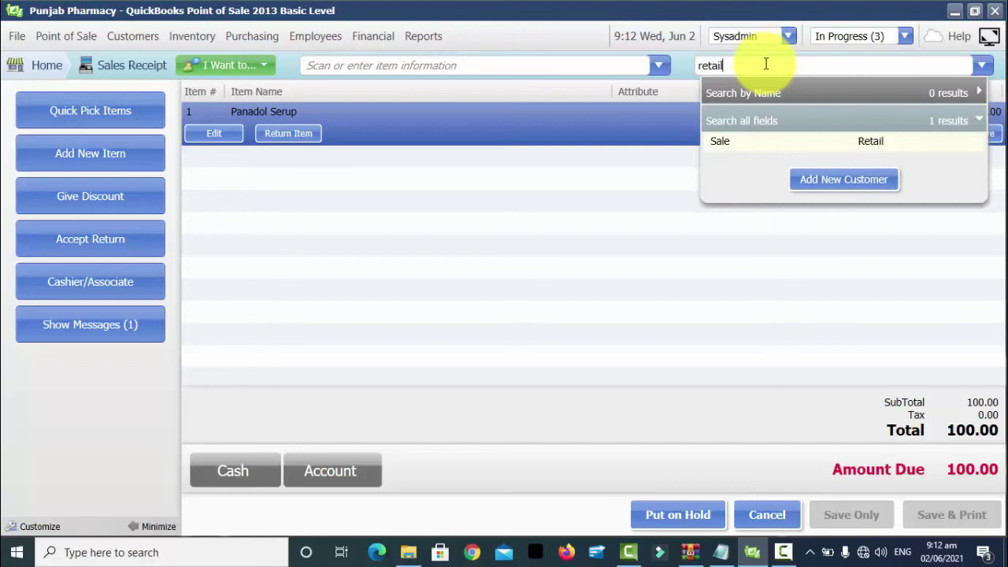
key("Down")
key("Return")
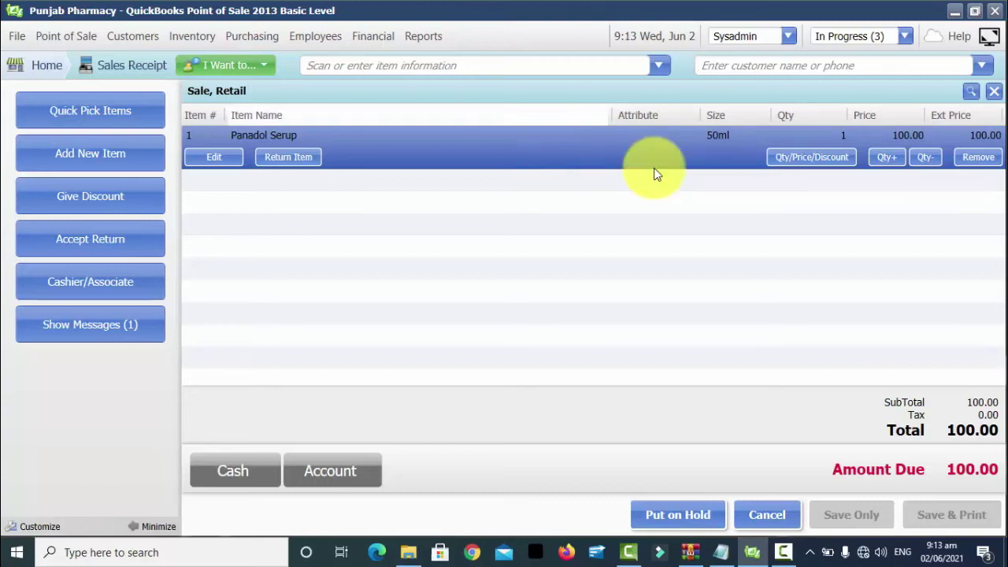
Start a new inventory item from the receipt's item search, naming it Brufen Syrup and assigning the Serups department.
left_click(427, 67)
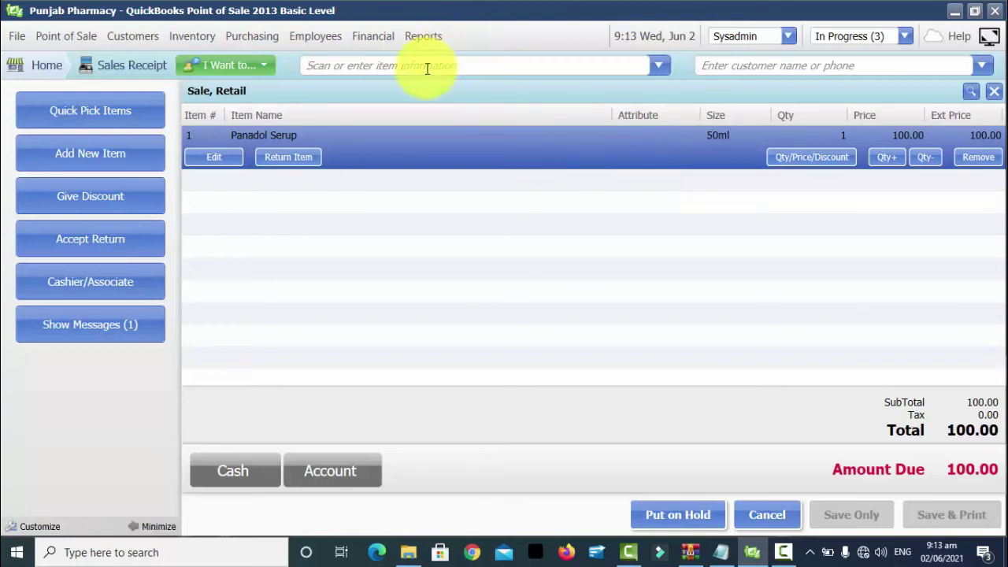
type("b")
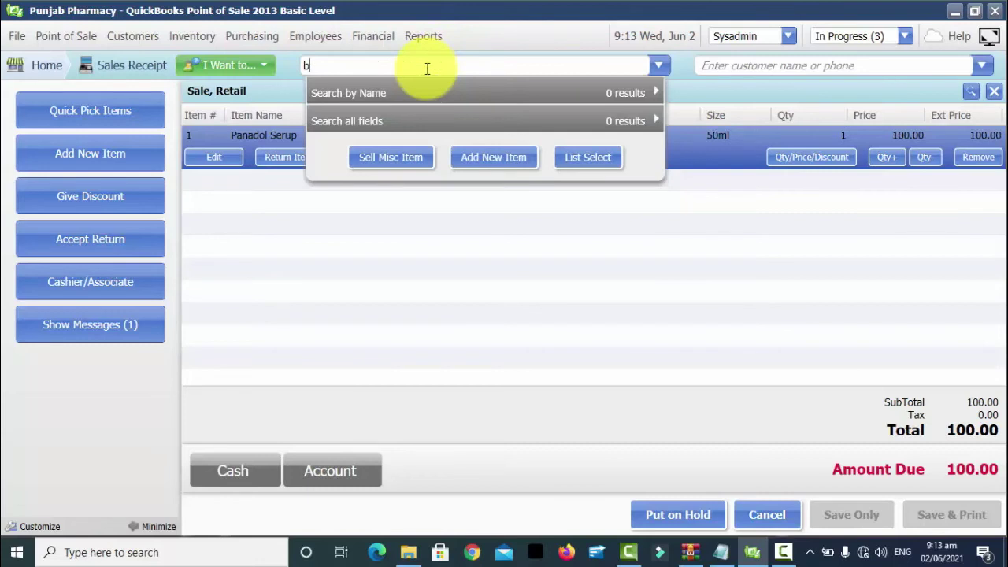
left_click(486, 157)
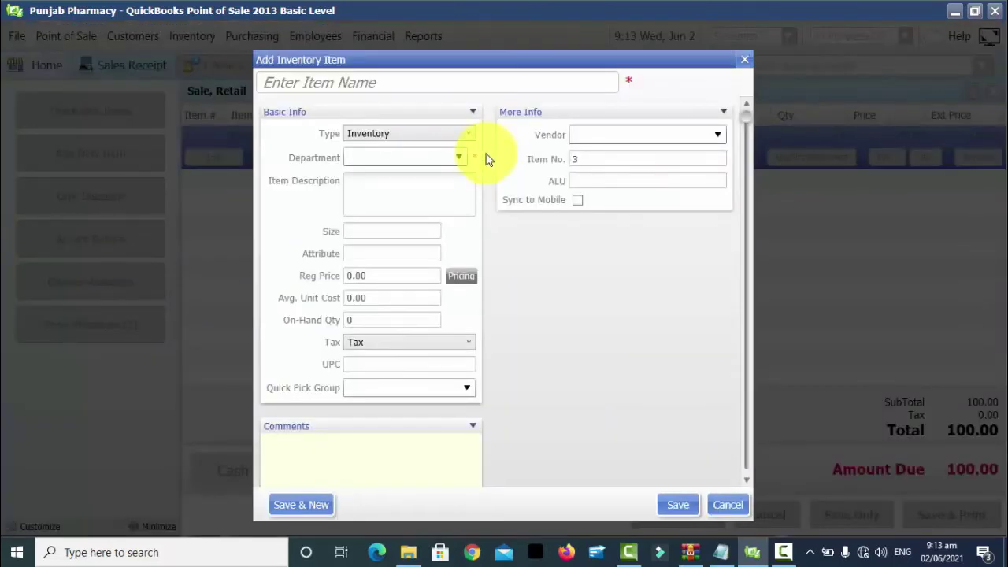
type("A")
key("BackSpace")
type("Brufen Syrup")
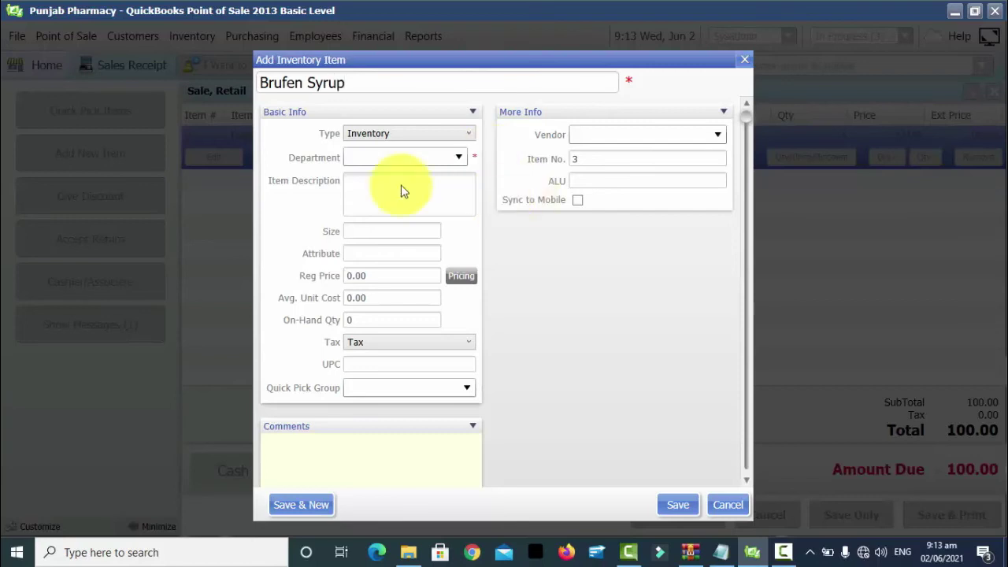
left_click(449, 158)
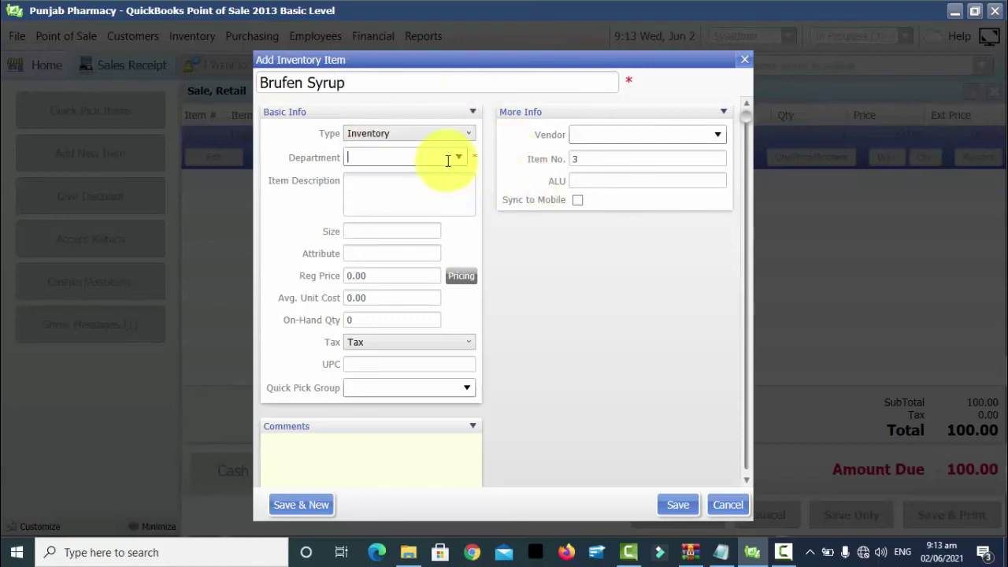
left_click(458, 159)
left_click(435, 180)
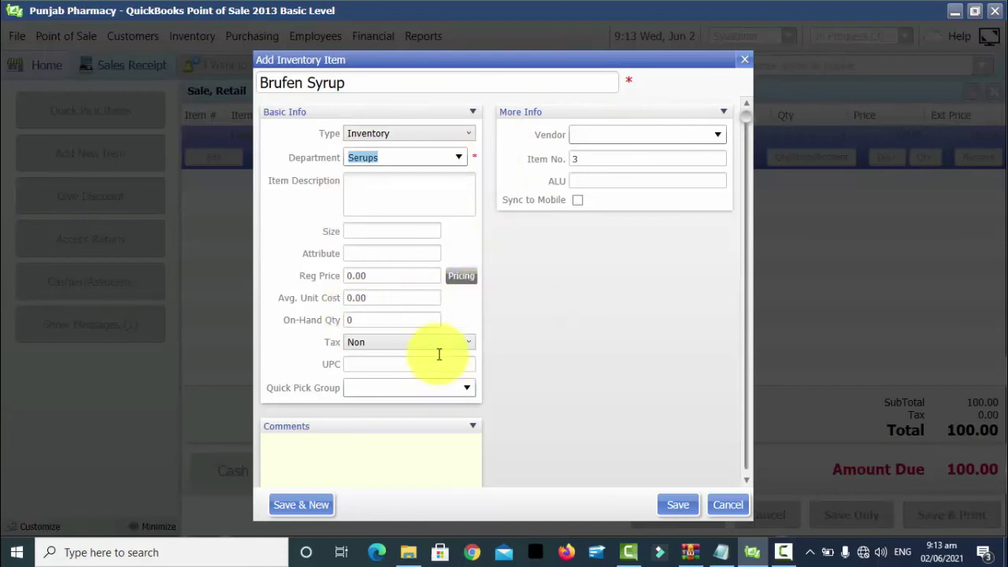
Set Brufen Syrup's average unit cost to 45 and its regular price to 80.
left_click(377, 297)
key("BackSpace")
key("BackSpace")
key("BackSpace")
key("BackSpace")
type("45")
key("shift+Tab")
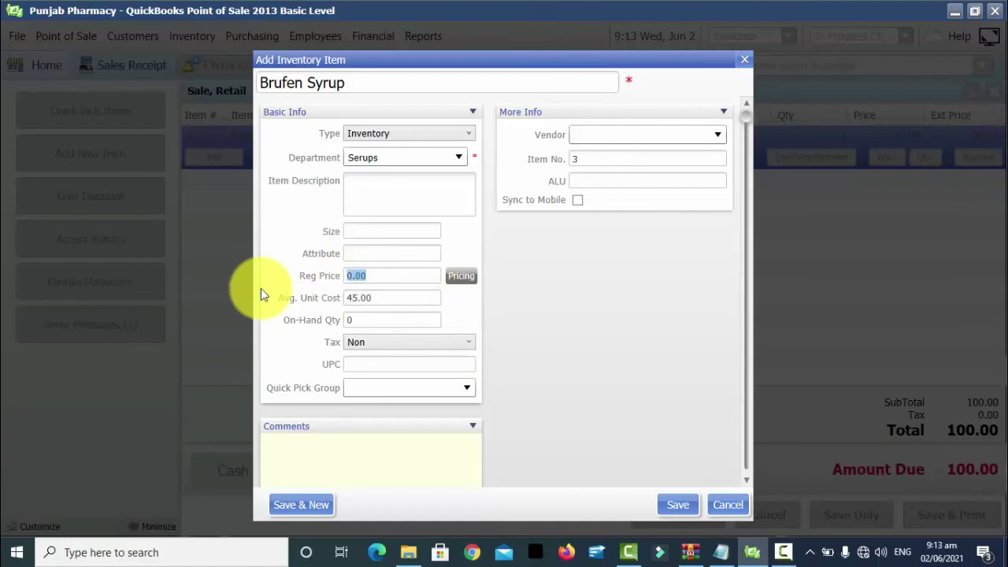
type("80")
key("Tab")
Set Brufen Syrup's on-hand quantity to 10 and save the new item onto the receipt.
left_click(401, 320)
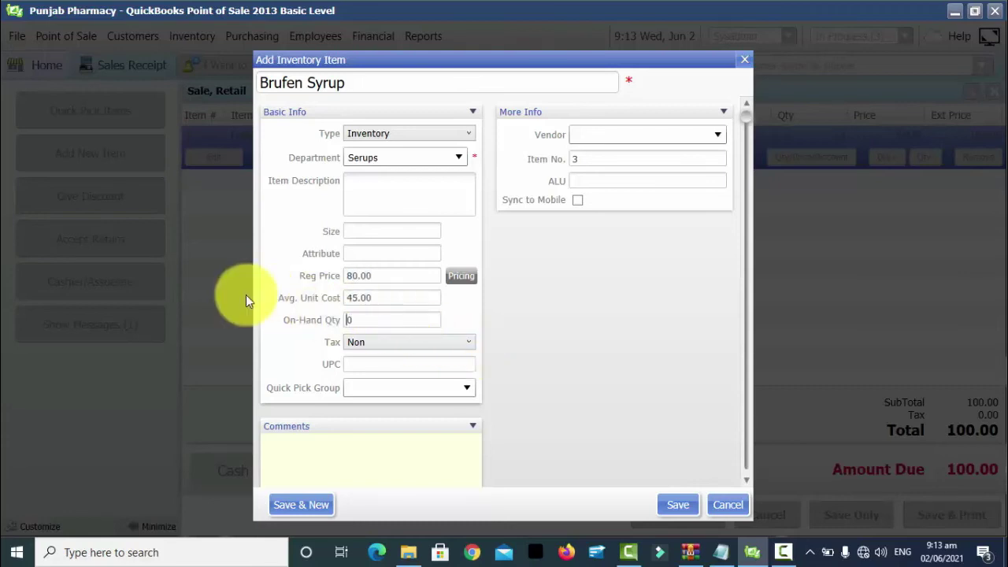
type("1")
key("Tab")
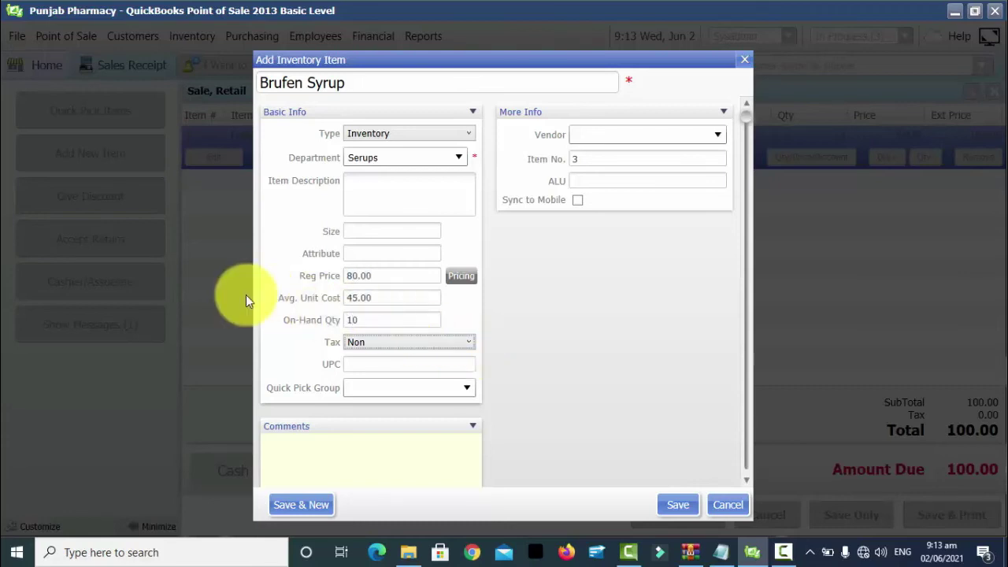
left_click(682, 502)
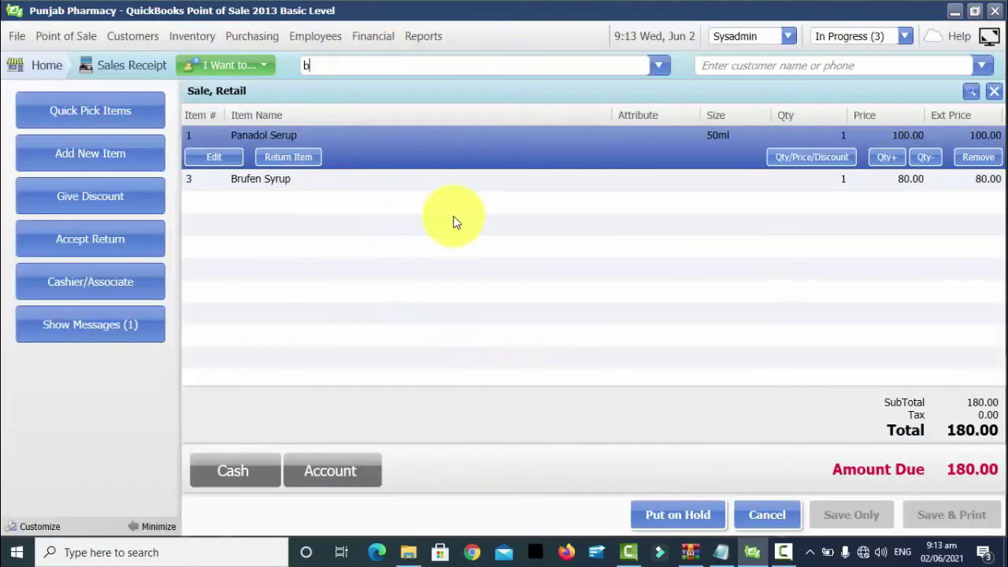
left_click(465, 181)
left_click(433, 144)
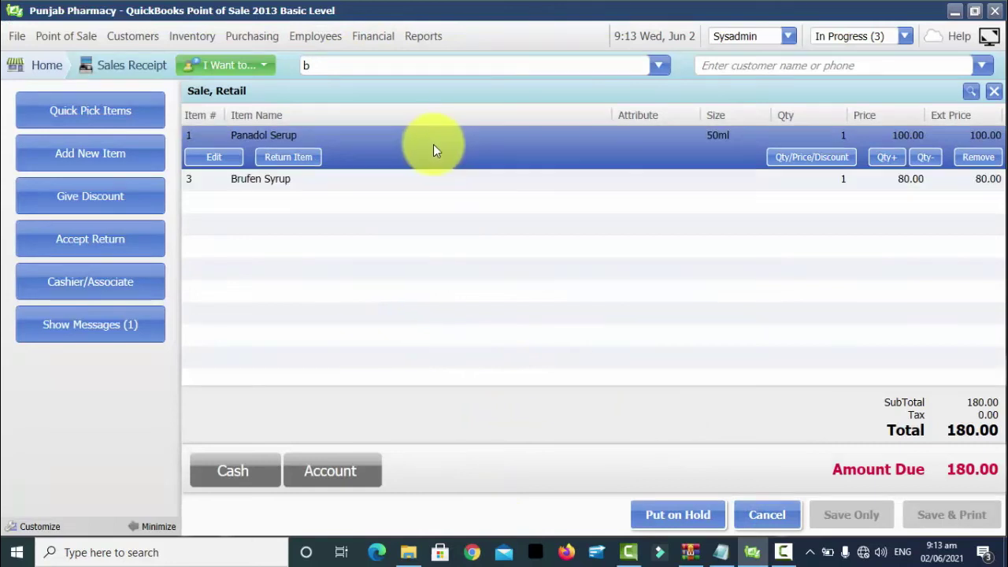
left_click(399, 176)
left_click(375, 132)
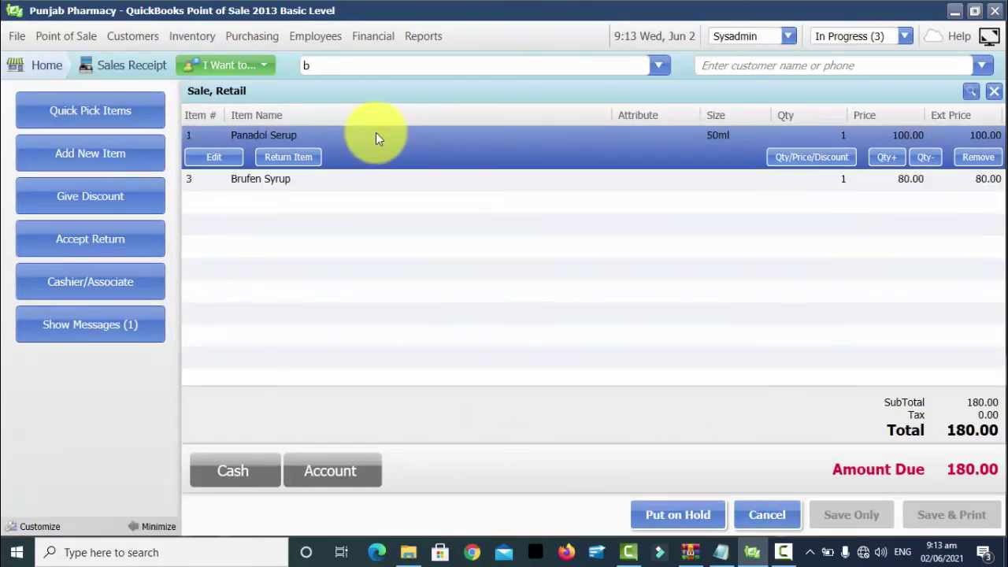
left_click(370, 180)
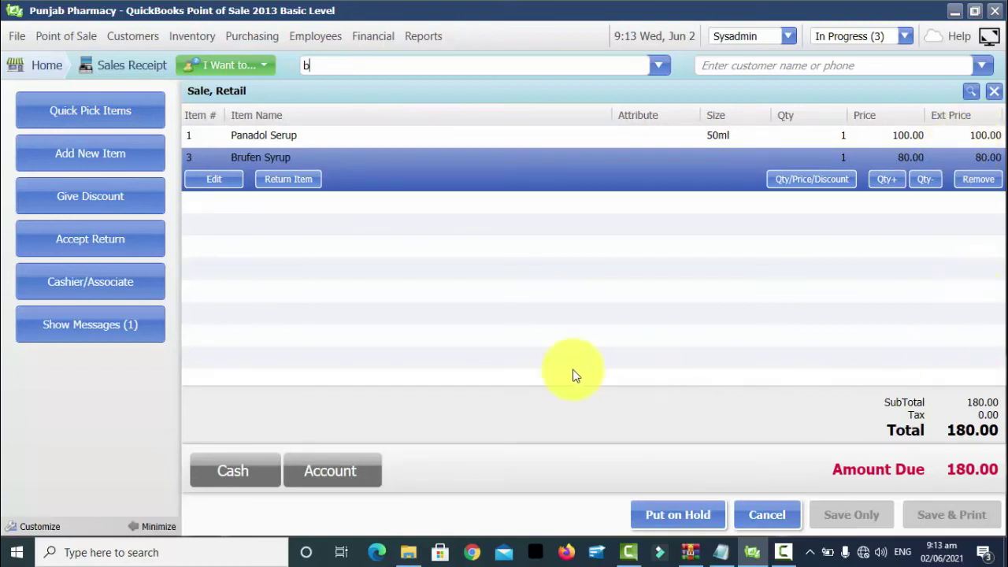
Record a cash payment of 500 for the sale.
left_click(248, 473)
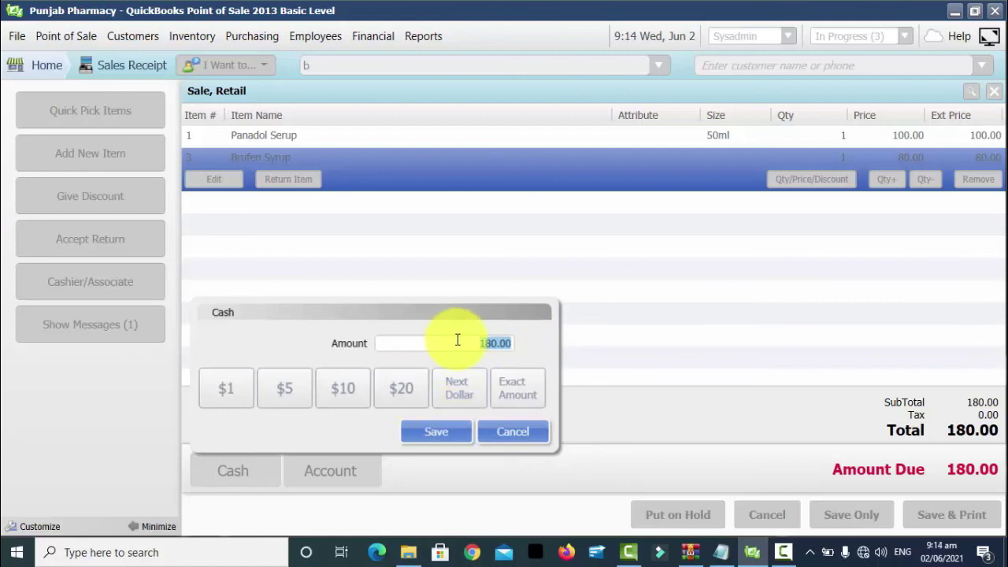
type("500")
left_click(451, 431)
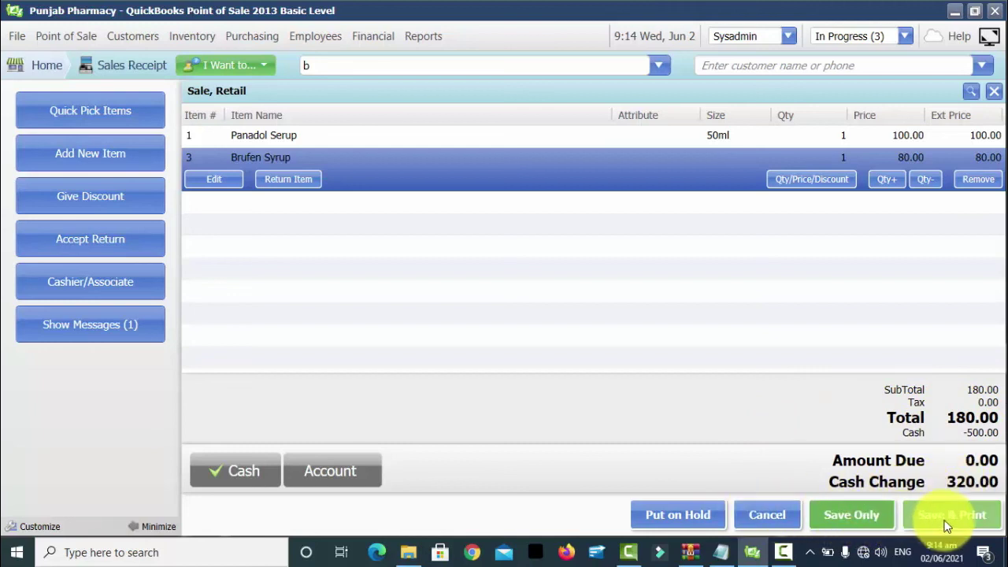
Save the sales receipt without printing and return to the home page.
left_click(870, 516)
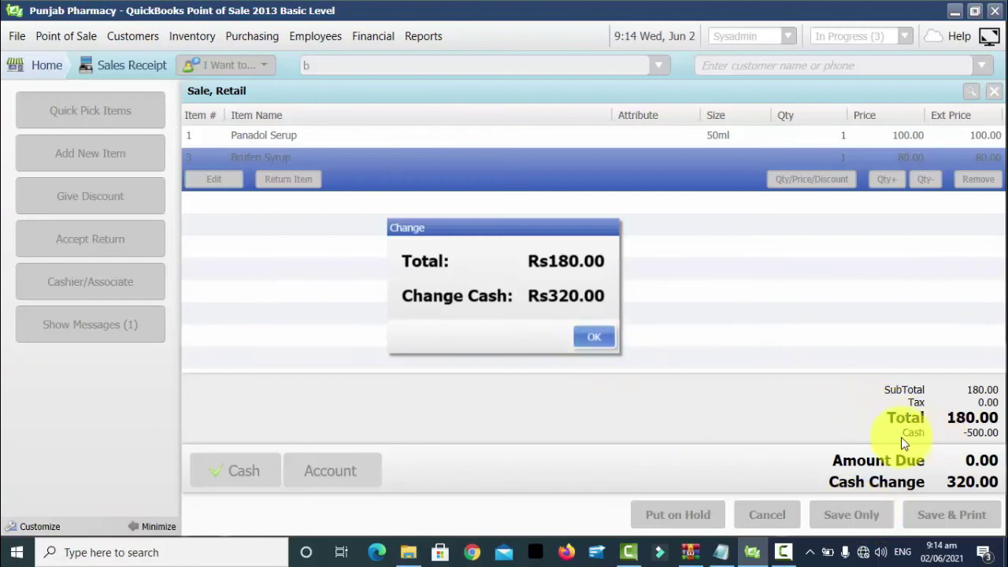
left_click(597, 338)
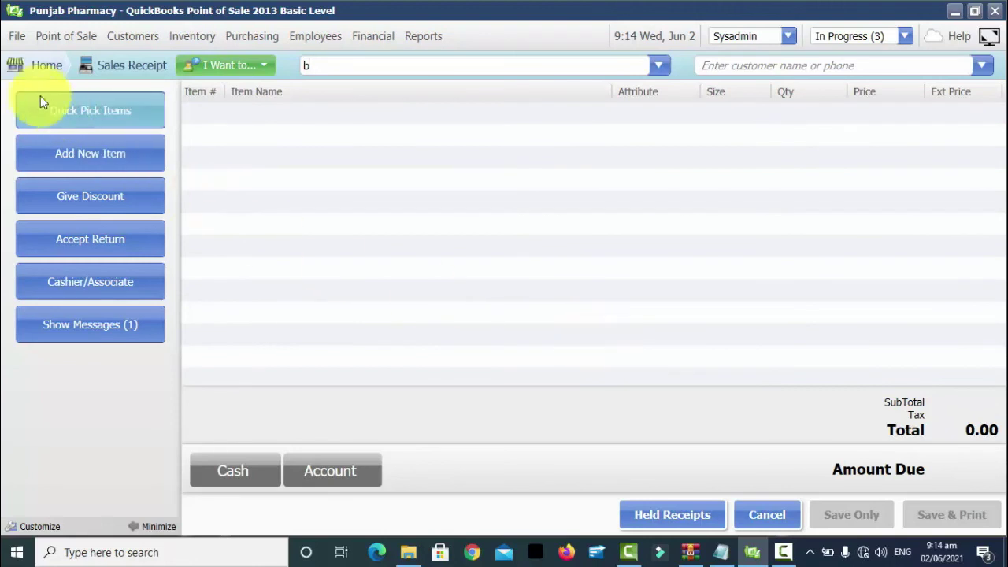
left_click(27, 69)
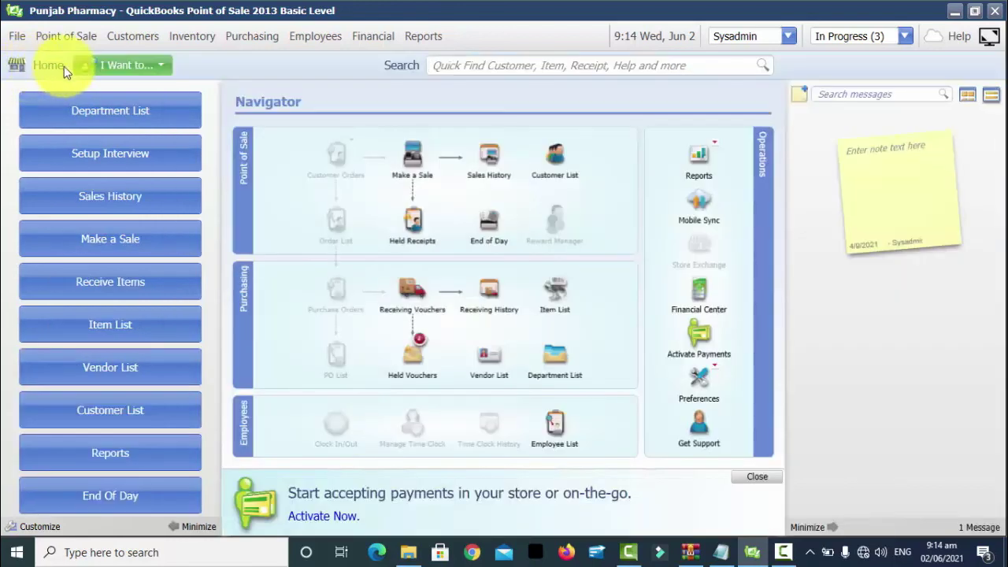